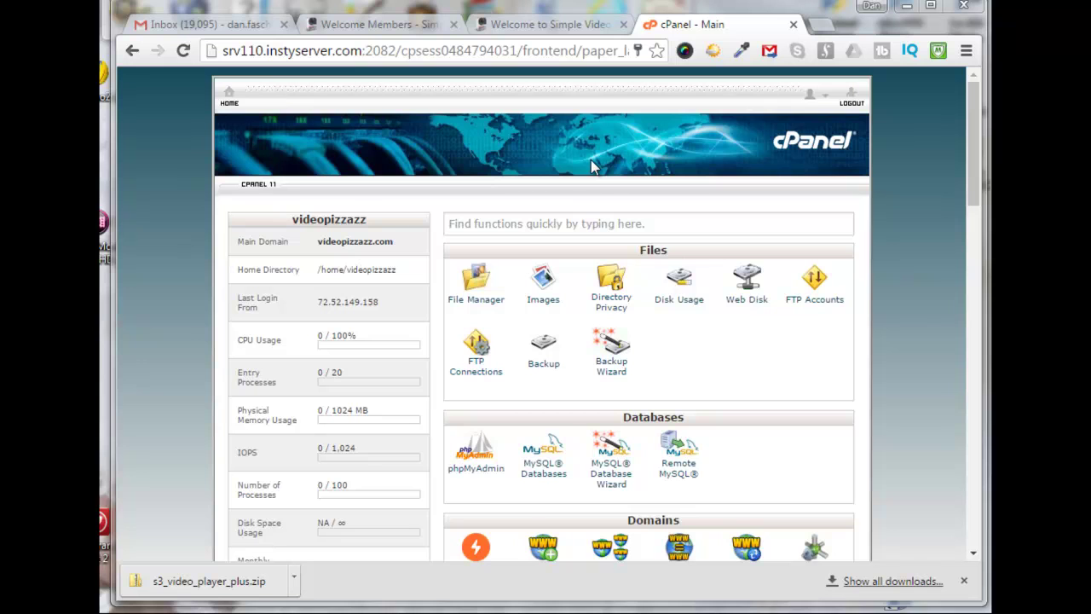
Step: In File Manager, browse into public_html/wp-content/plugins to list the installed plugin folders
click(476, 288)
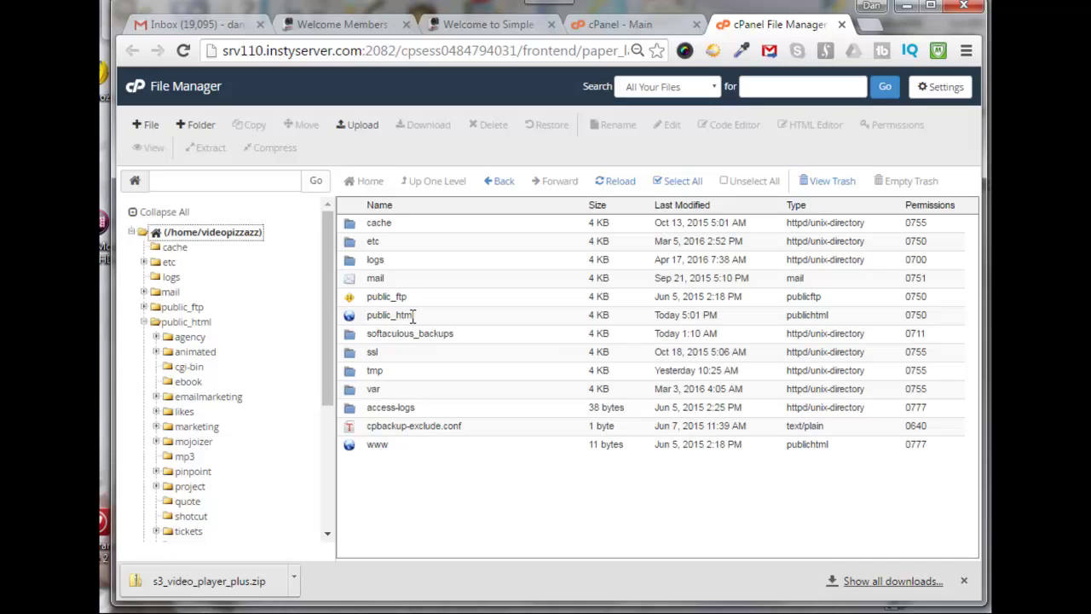
double_click(379, 315)
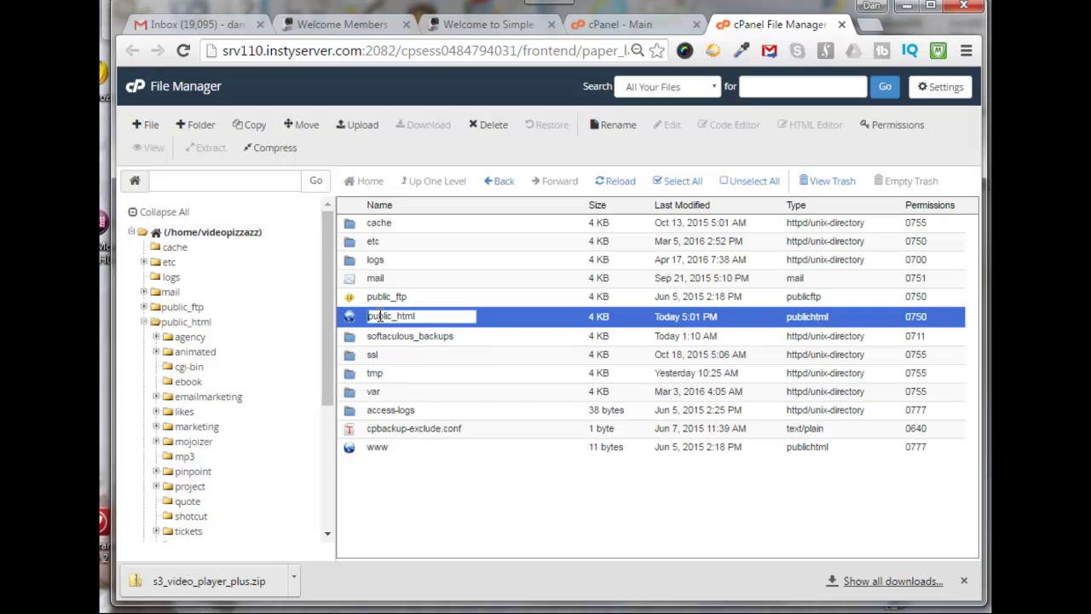
double_click(351, 315)
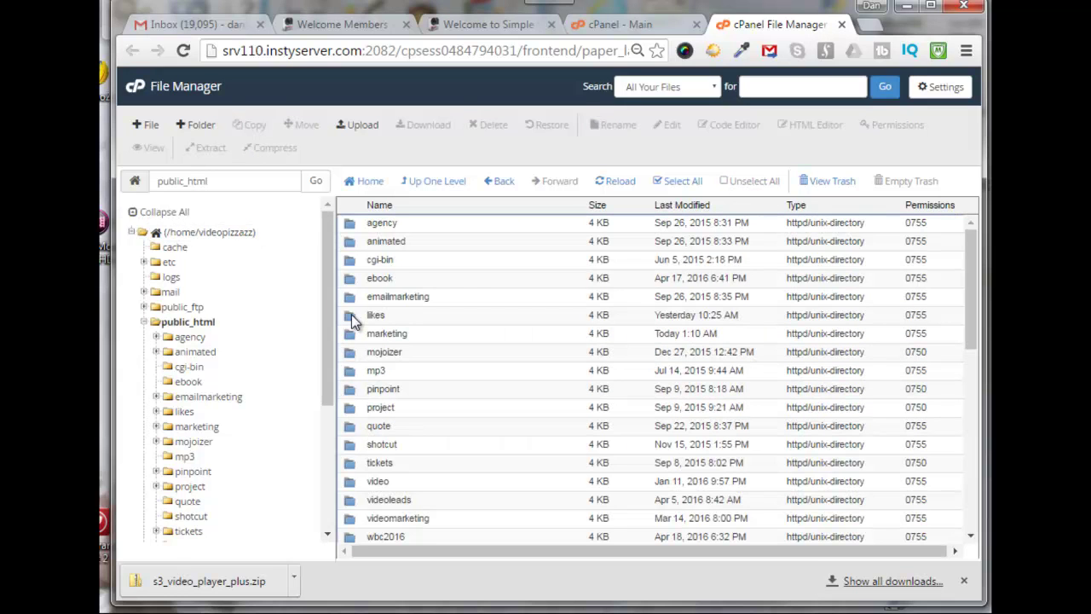
scroll(449, 392, down, 3)
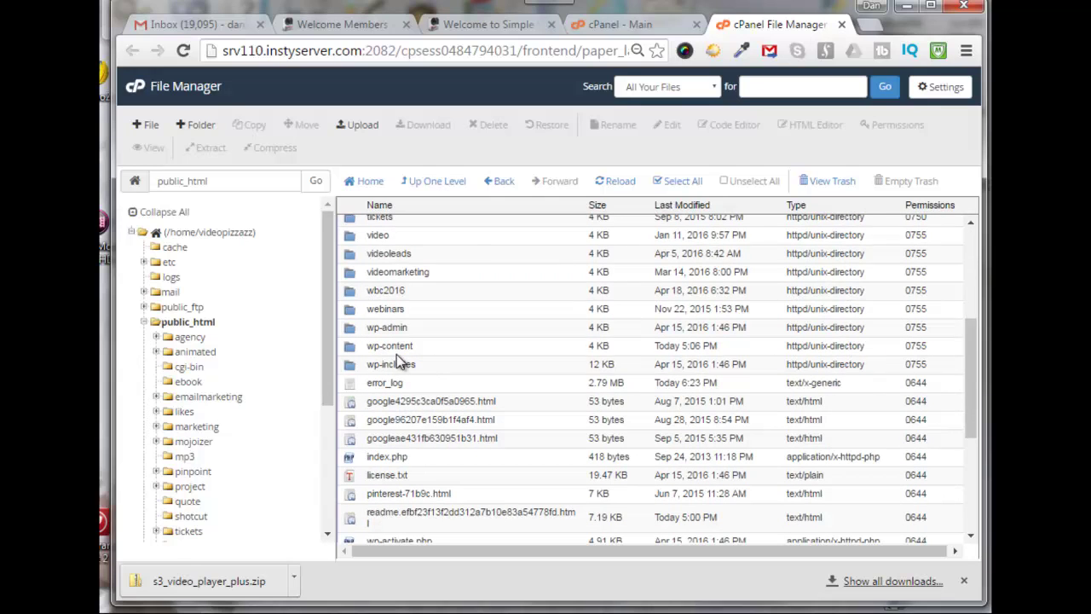
double_click(349, 348)
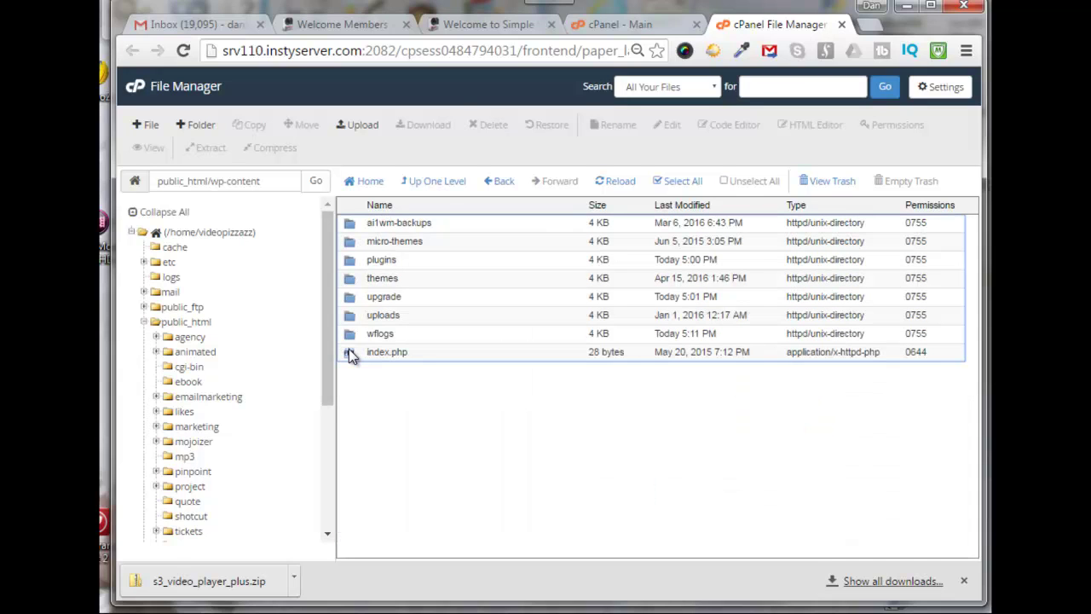
double_click(349, 260)
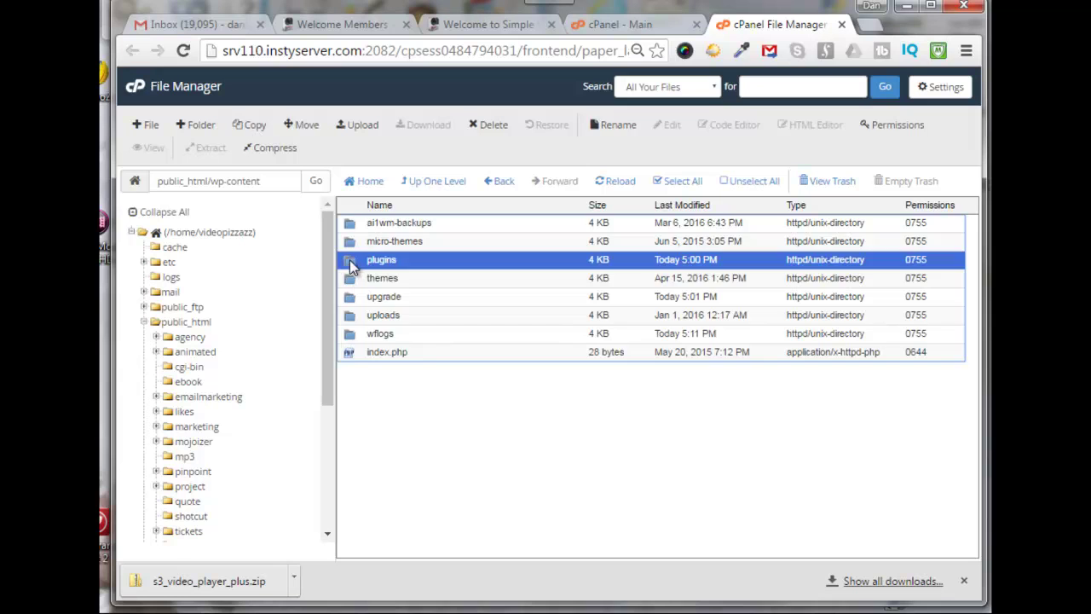
scroll(485, 386, down, 10)
scroll(486, 388, down, 2)
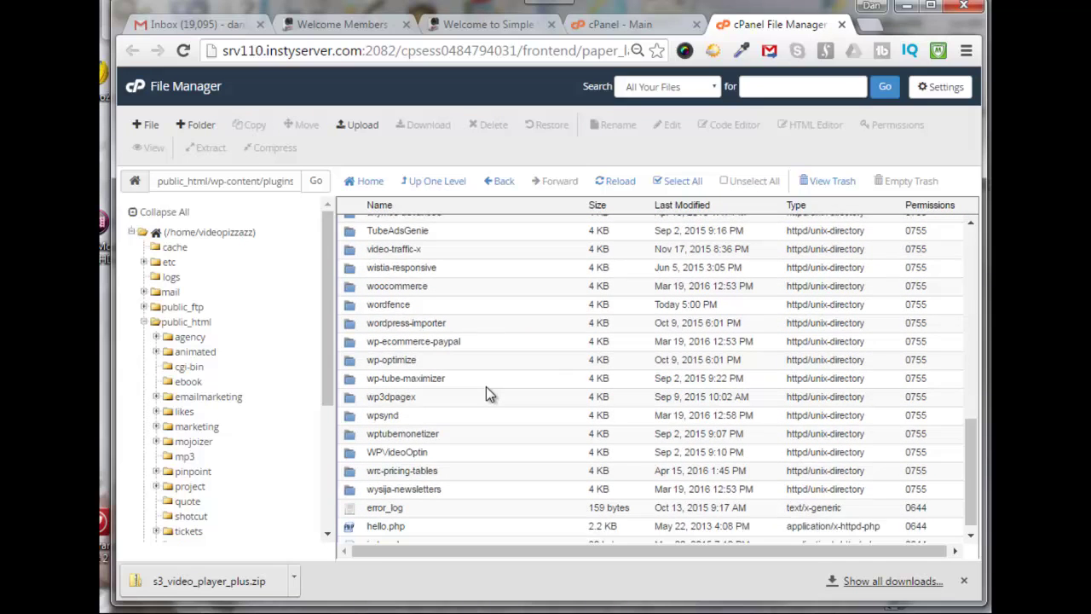
scroll(485, 386, up, 15)
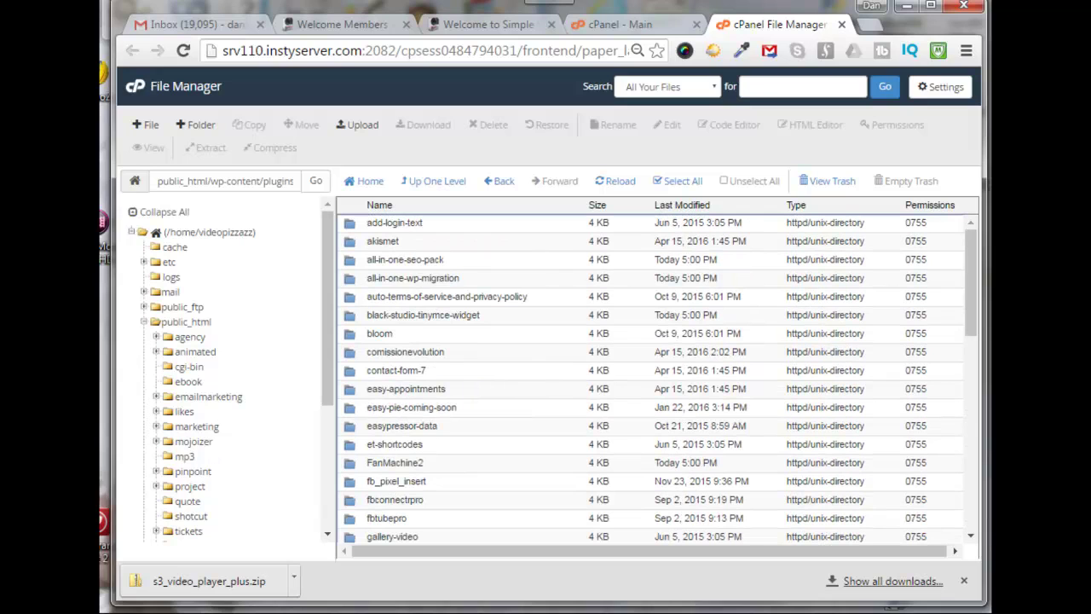
Step: Upload s3_video_player_plus.zip into the plugins folder and return to the folder listing
click(359, 128)
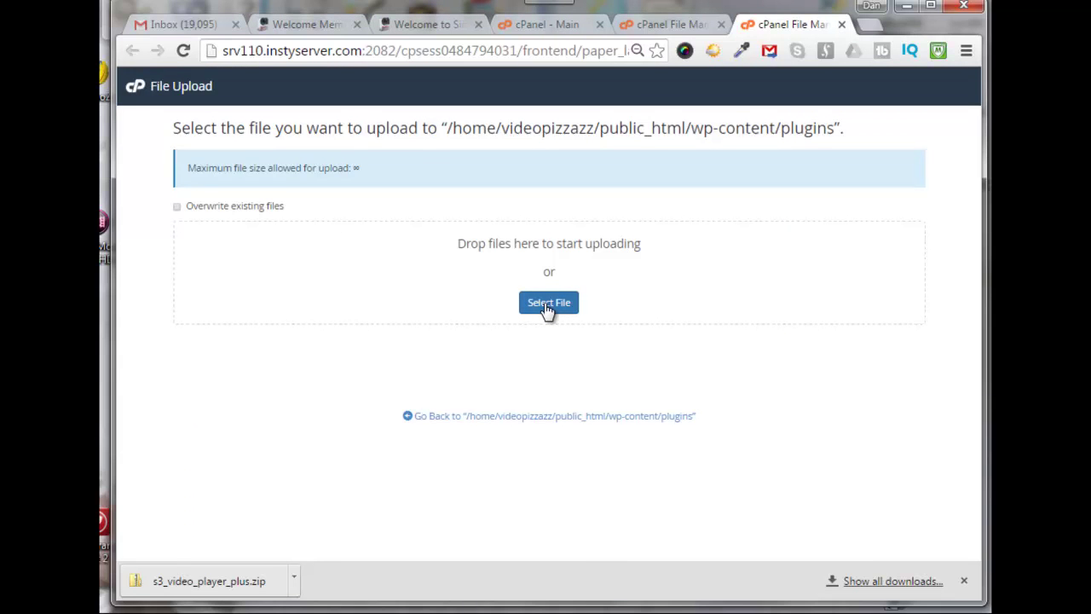
click(548, 305)
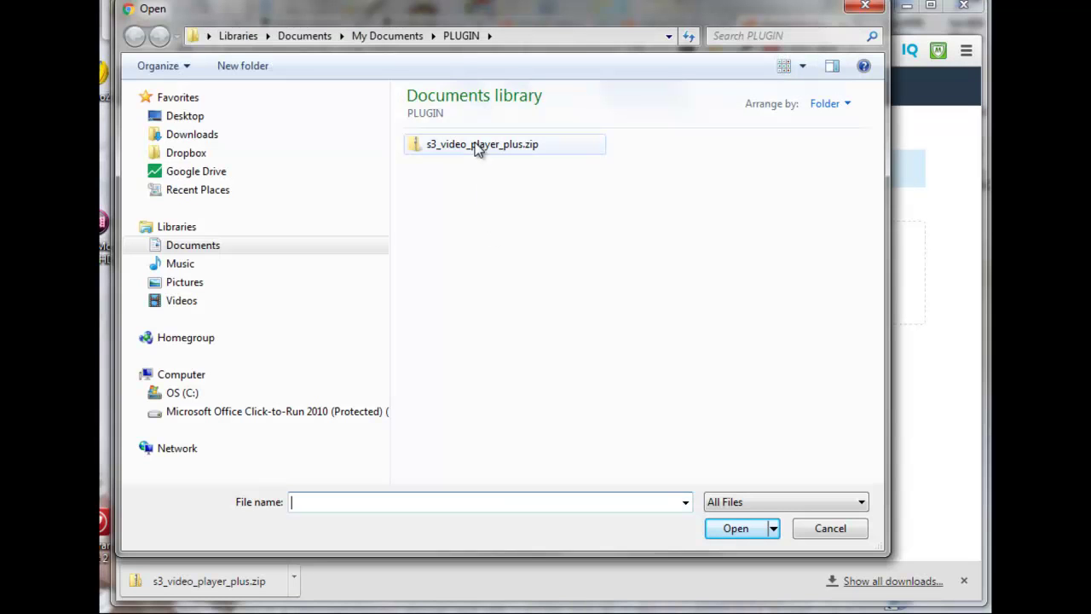
double_click(477, 145)
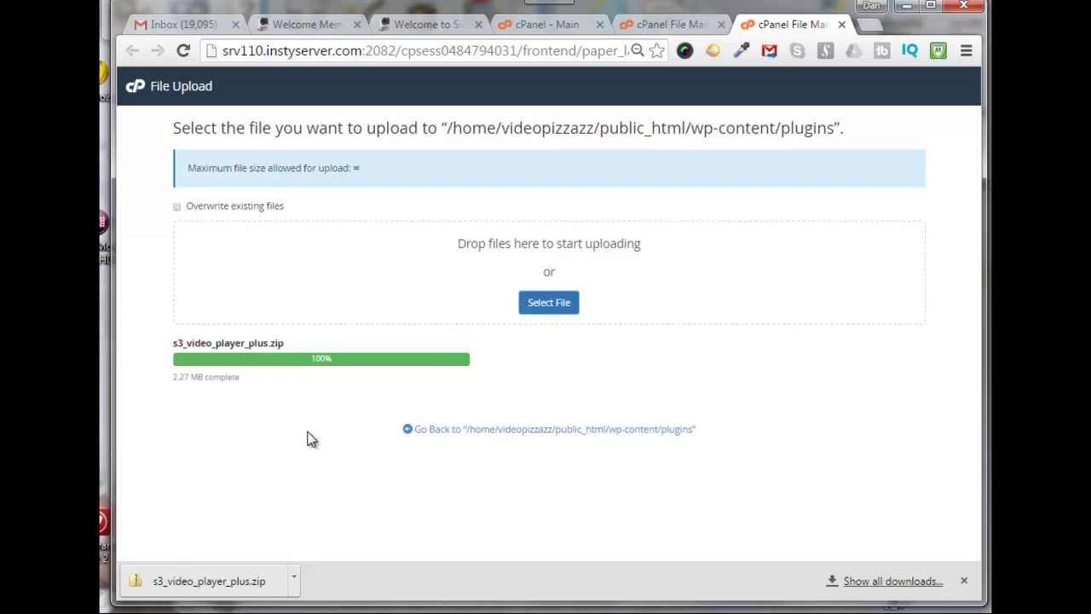
click(518, 431)
scroll(501, 434, down, 12)
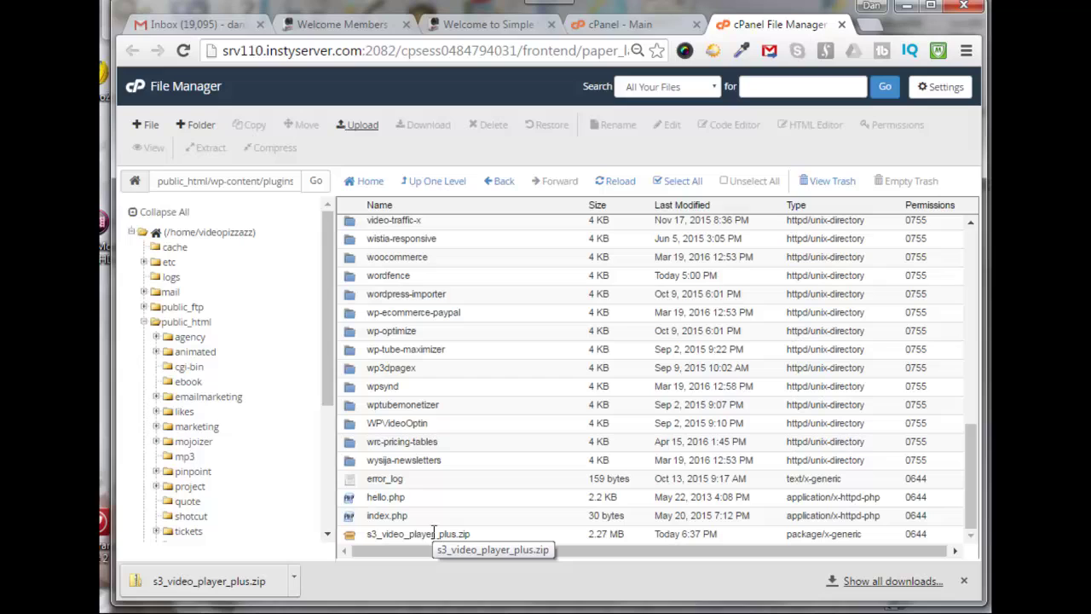
Step: Extract s3_video_player_plus.zip into /public_html/wp-content/plugins
click(350, 534)
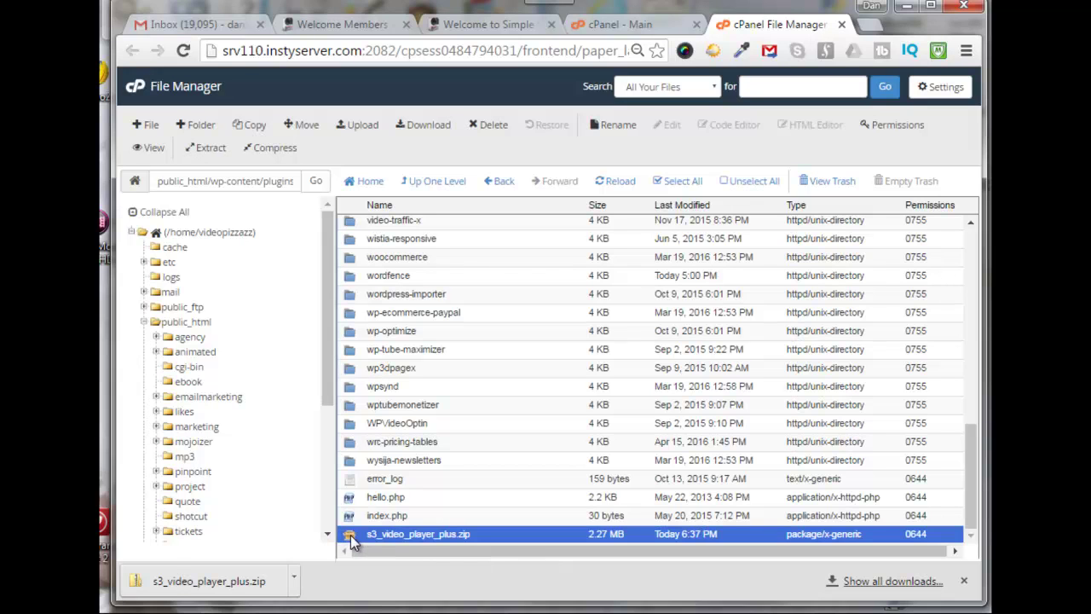
click(208, 150)
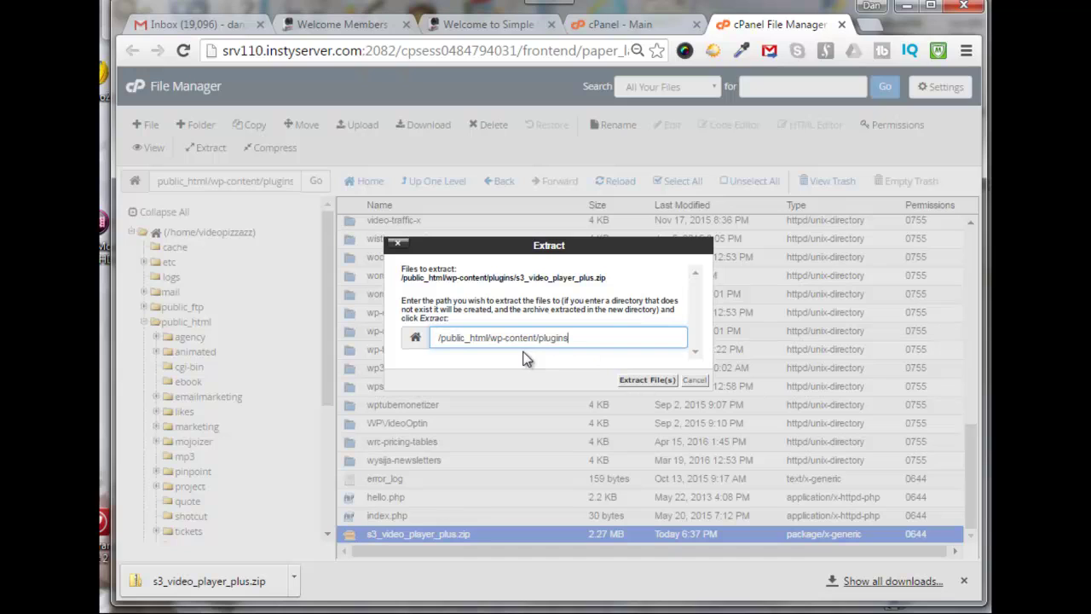
click(638, 381)
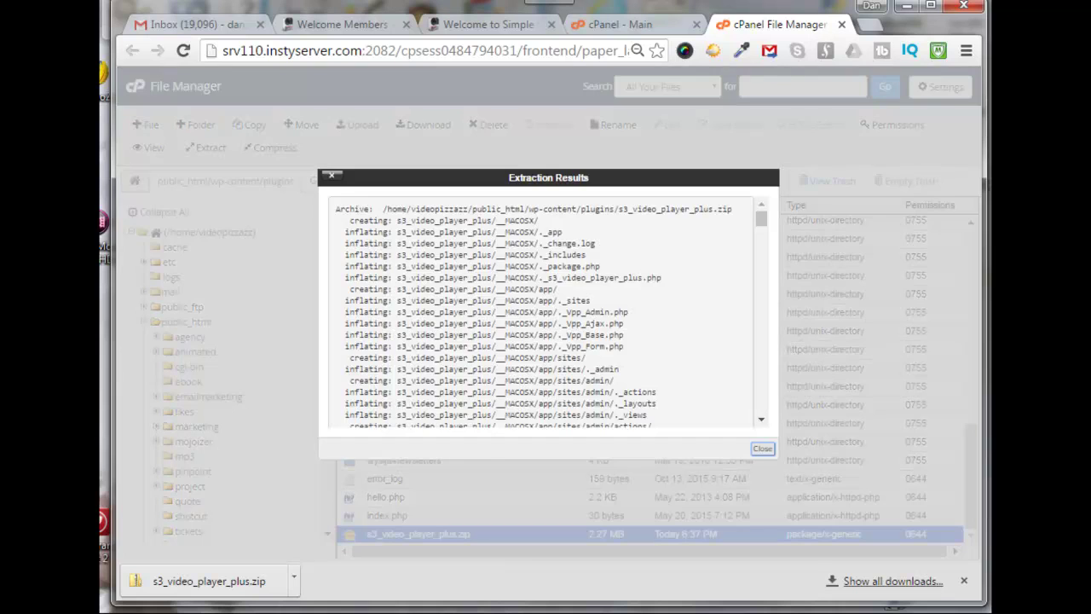
Step: Close the extraction results and reload the listing to find the new s3_video_player_plus folder
click(761, 447)
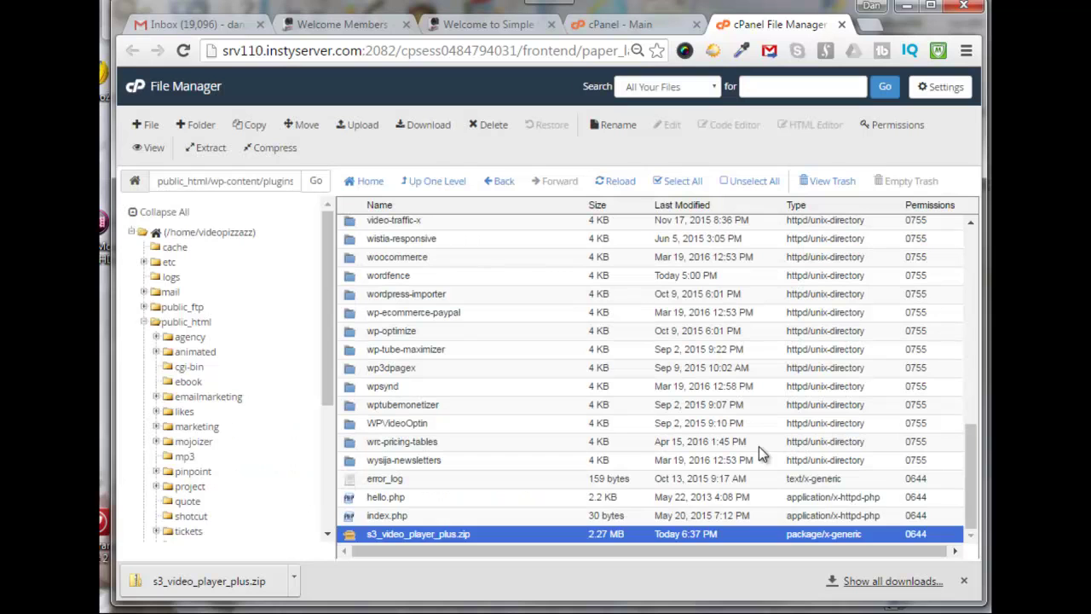
click(618, 186)
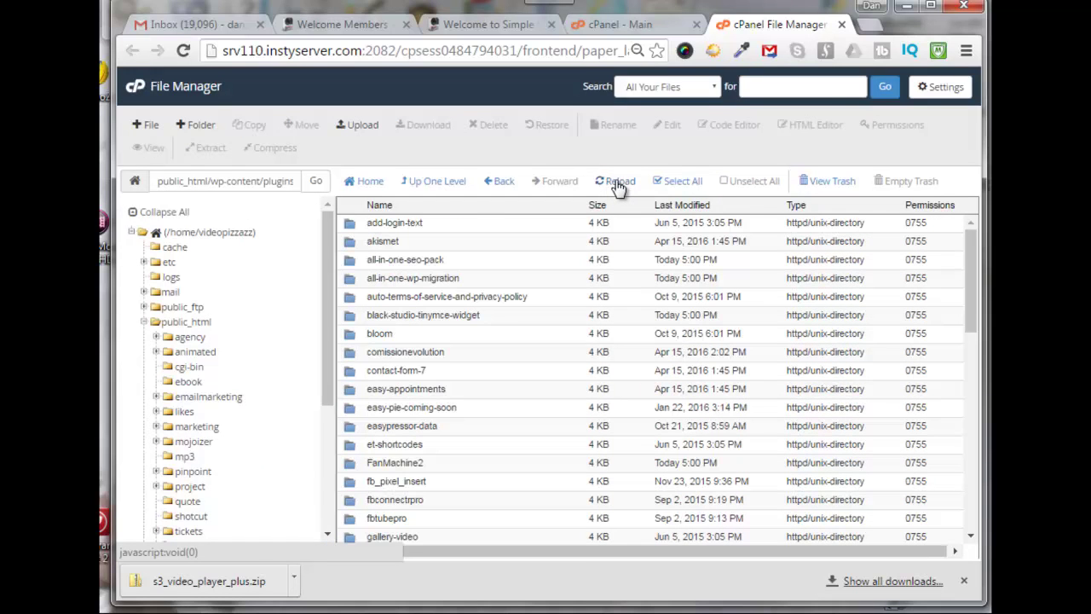
scroll(447, 473, down, 10)
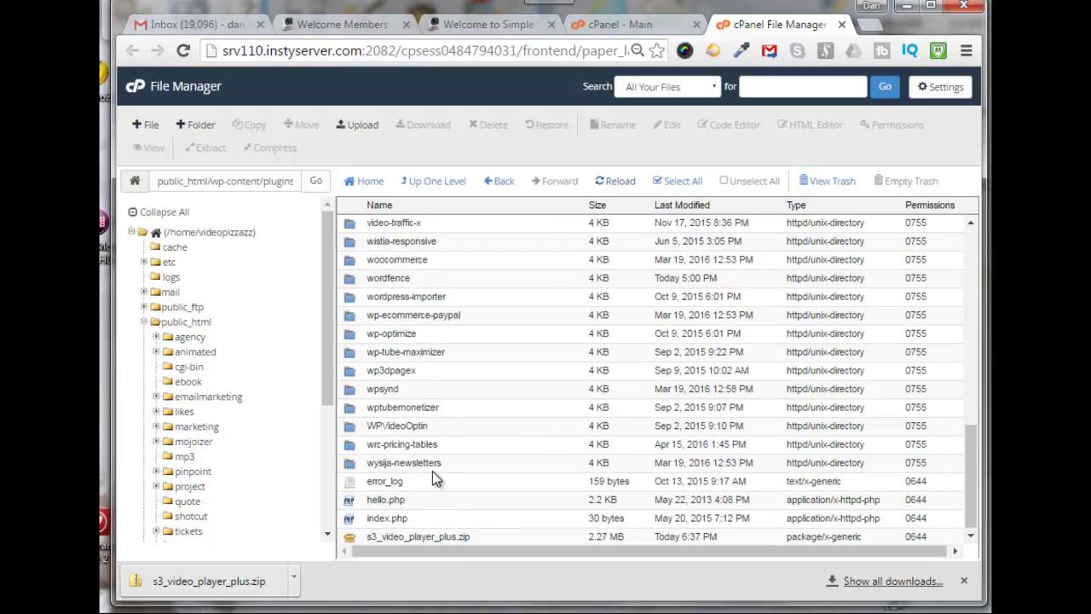
scroll(432, 474, up, 1)
scroll(432, 471, up, 3)
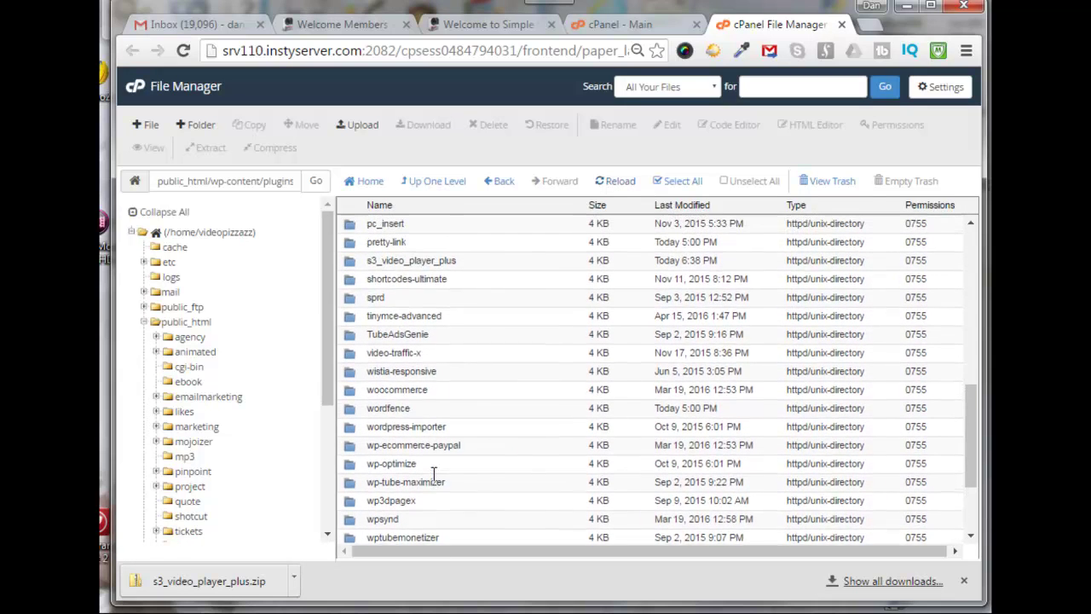
scroll(426, 412, up, 1)
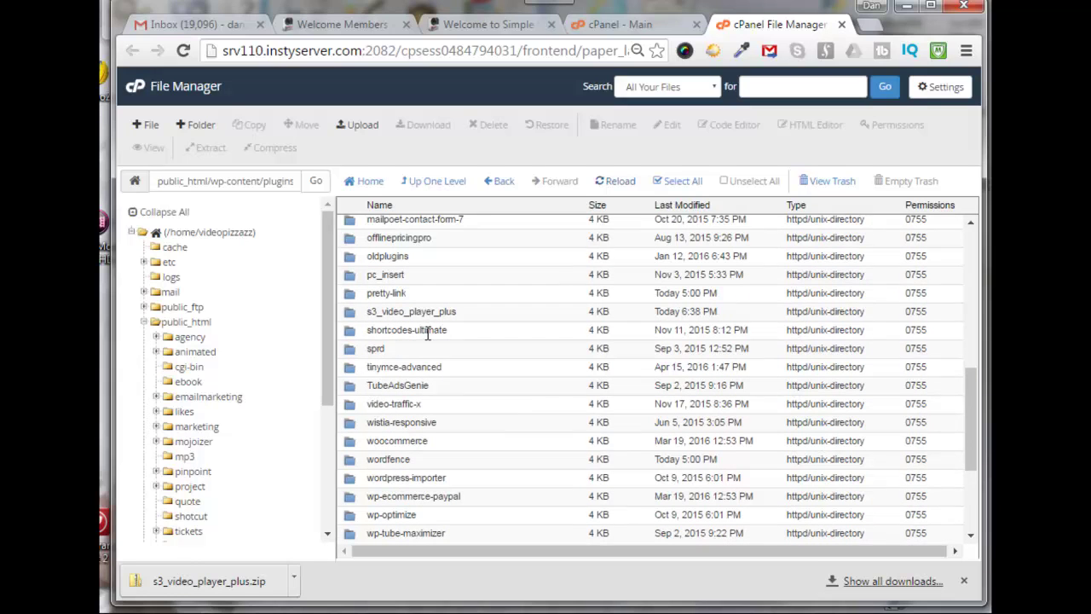
scroll(426, 335, down, 5)
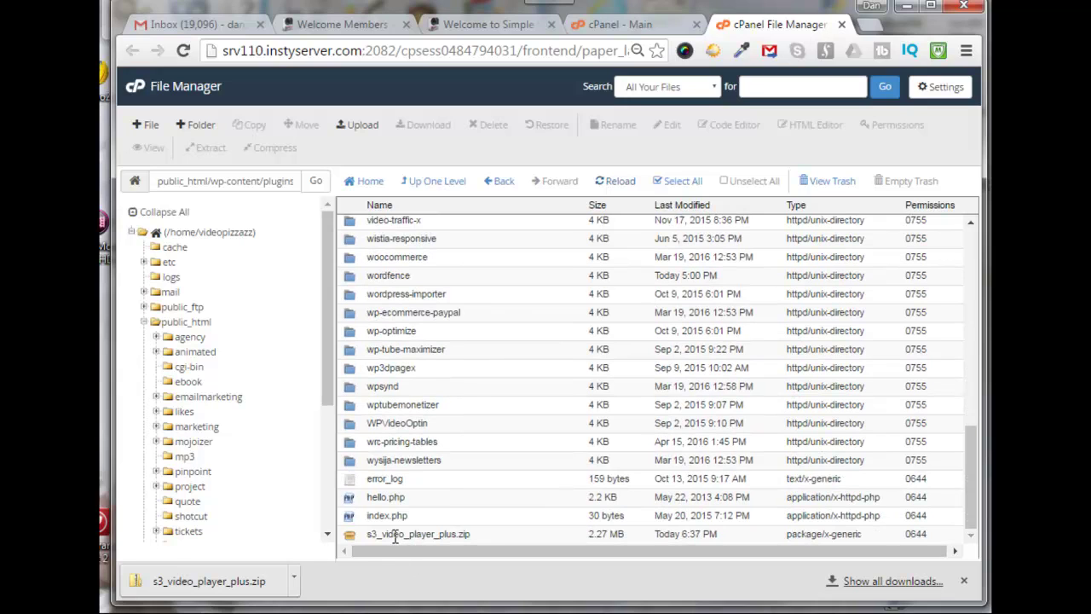
Step: Delete s3_video_player_plus.zip from the plugins folder, then switch to the WordPress Dashboard tab
click(349, 535)
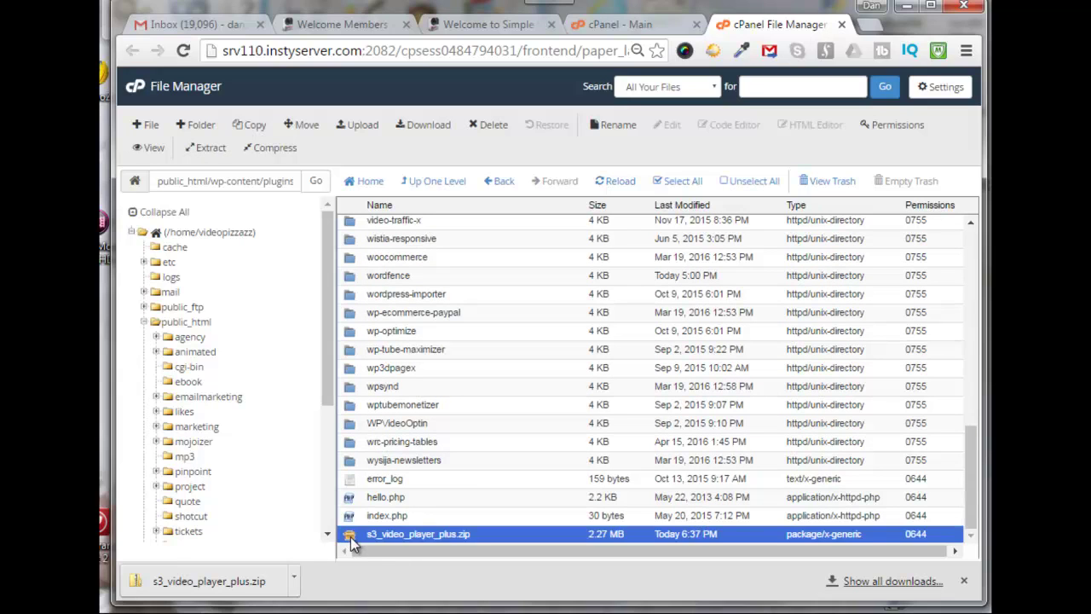
click(492, 125)
click(659, 358)
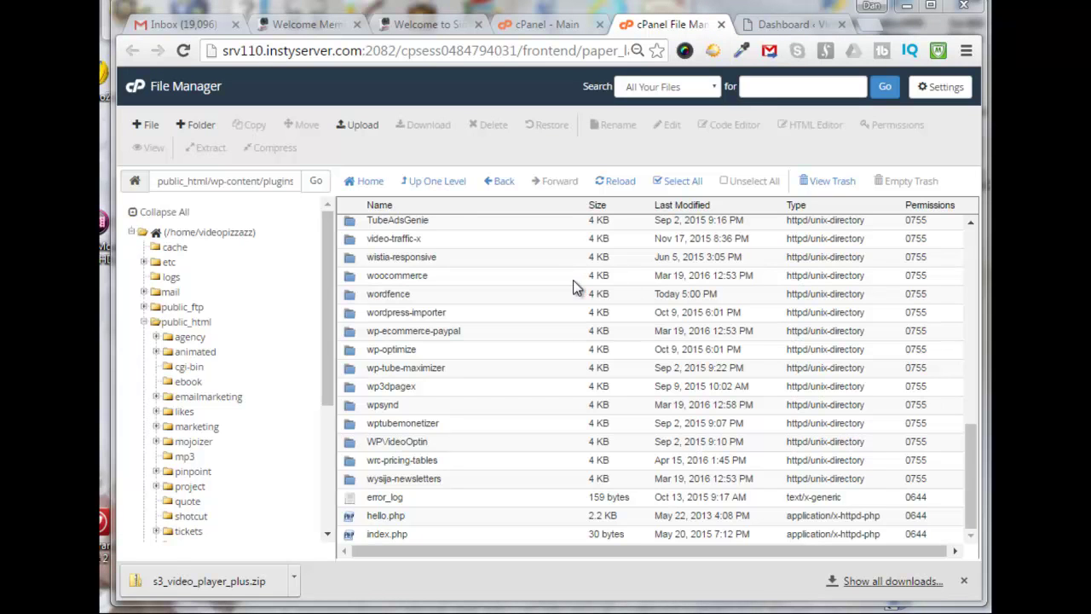
click(786, 27)
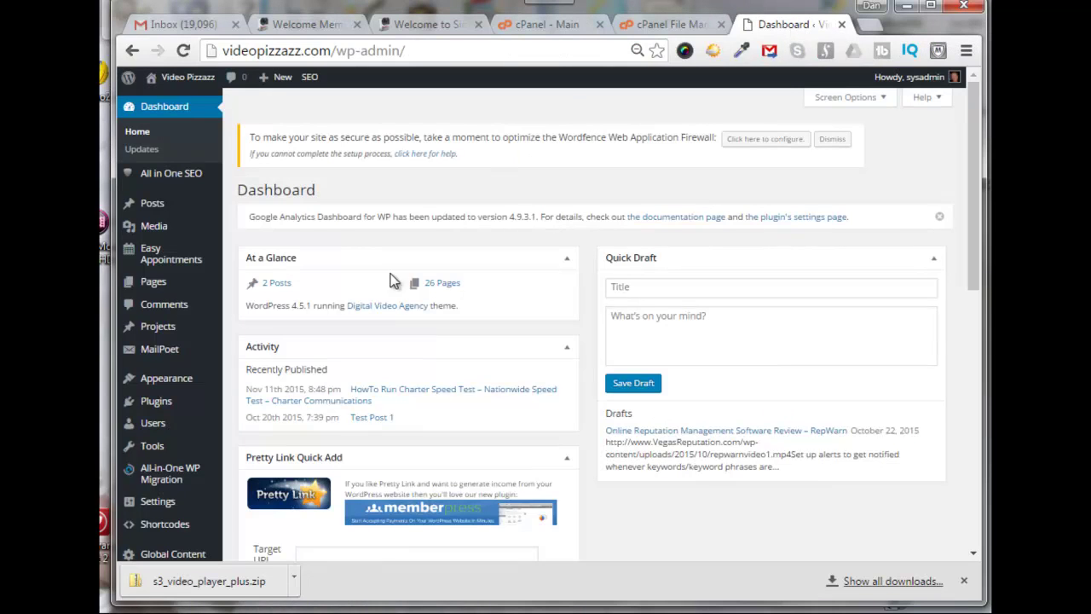
Step: Activate Simple Video Management System from the Installed Plugins list
mouse_move(160, 407)
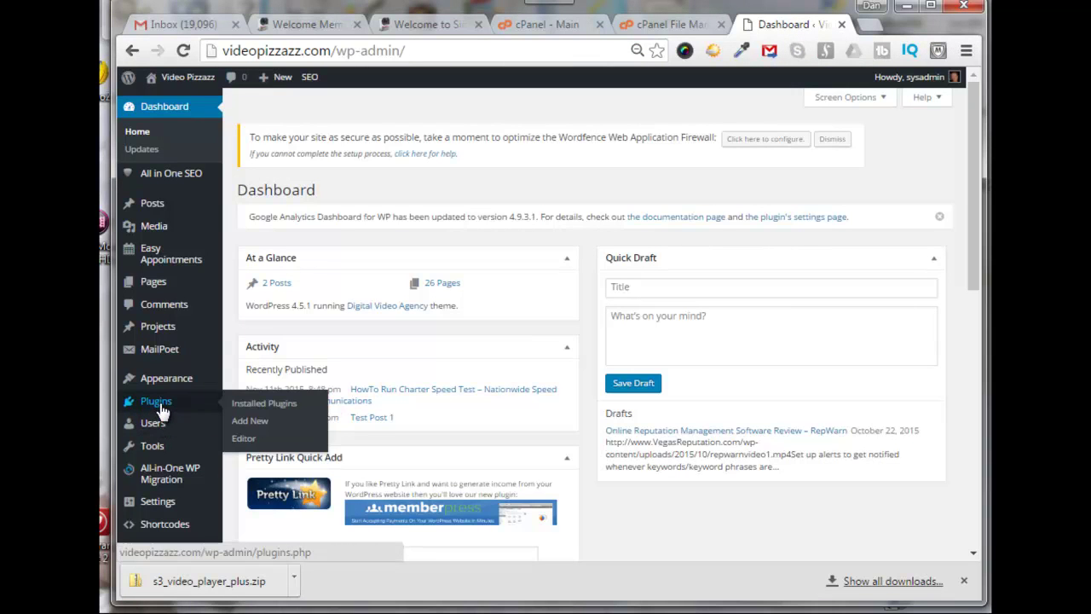
click(248, 405)
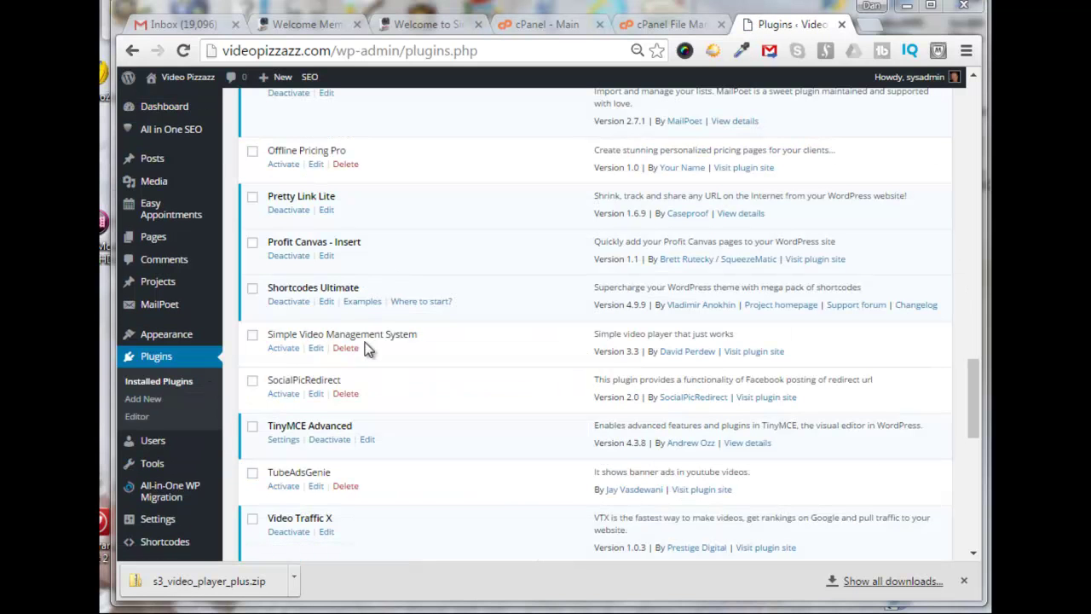
click(252, 335)
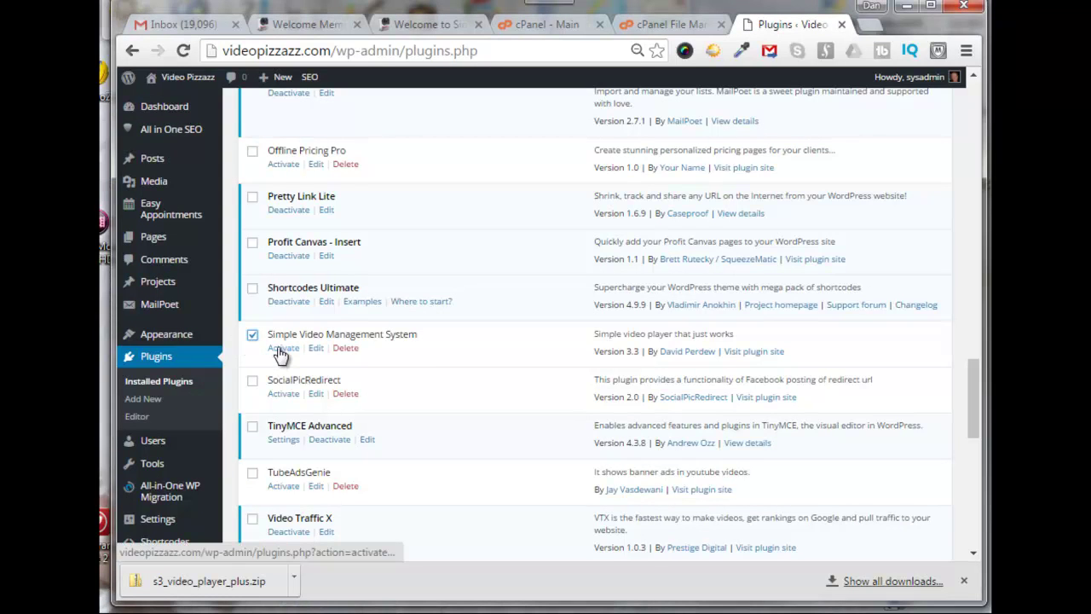
click(281, 348)
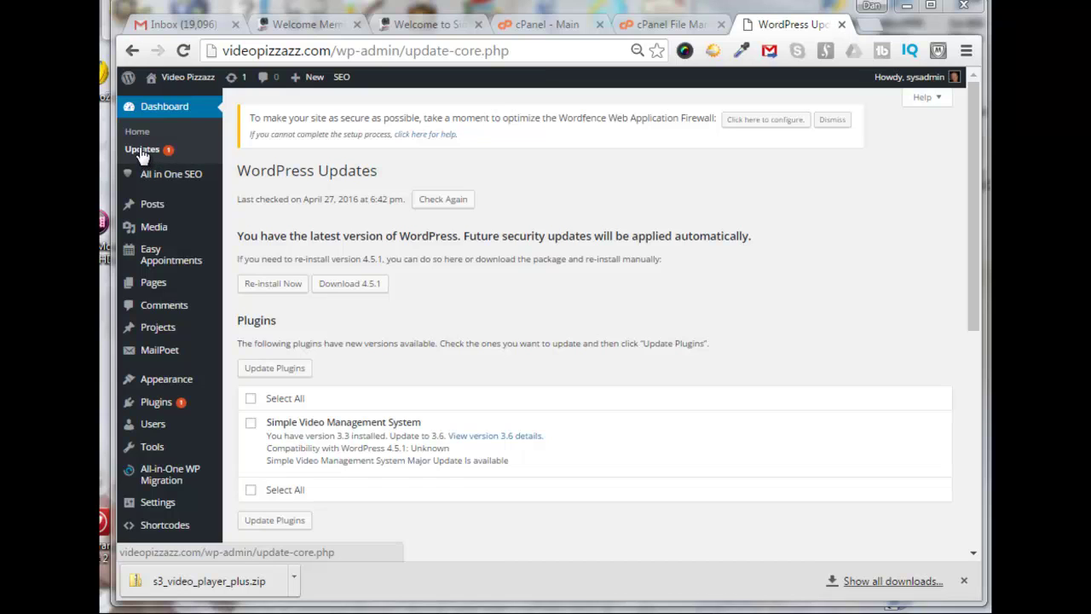
Step: On the Updates page, update Simple Video Management System from 3.3 to 3.6 and view the update details
click(142, 151)
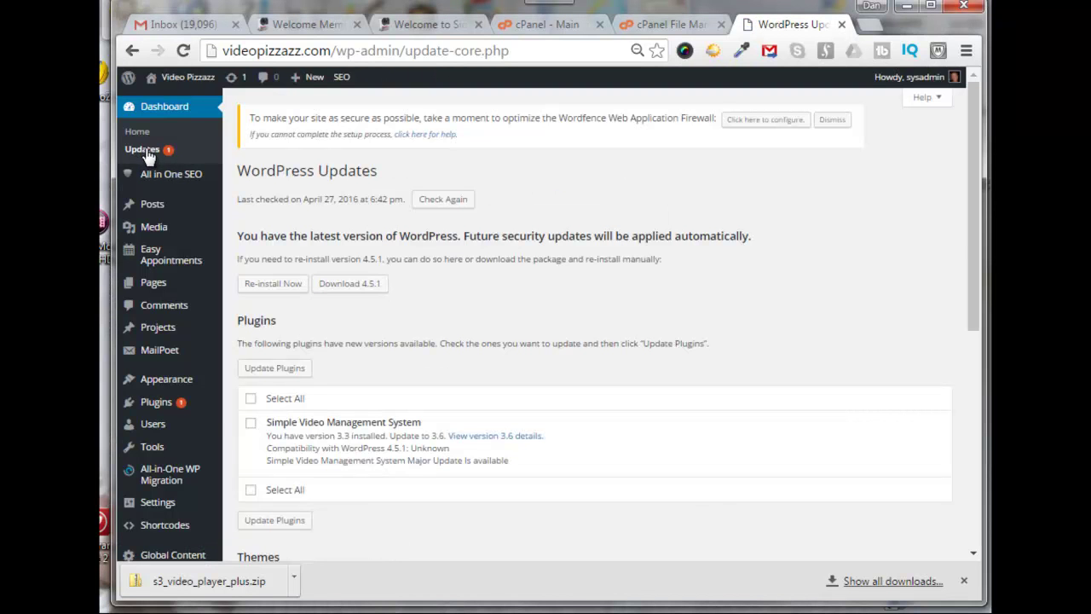
scroll(334, 506, down, 1)
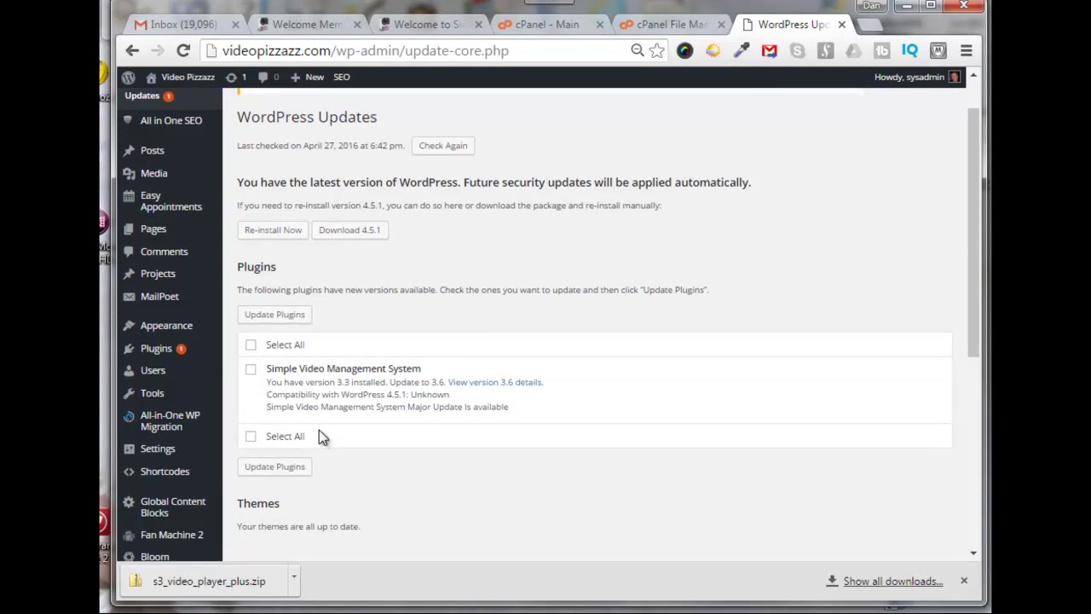
scroll(321, 437, down, 1)
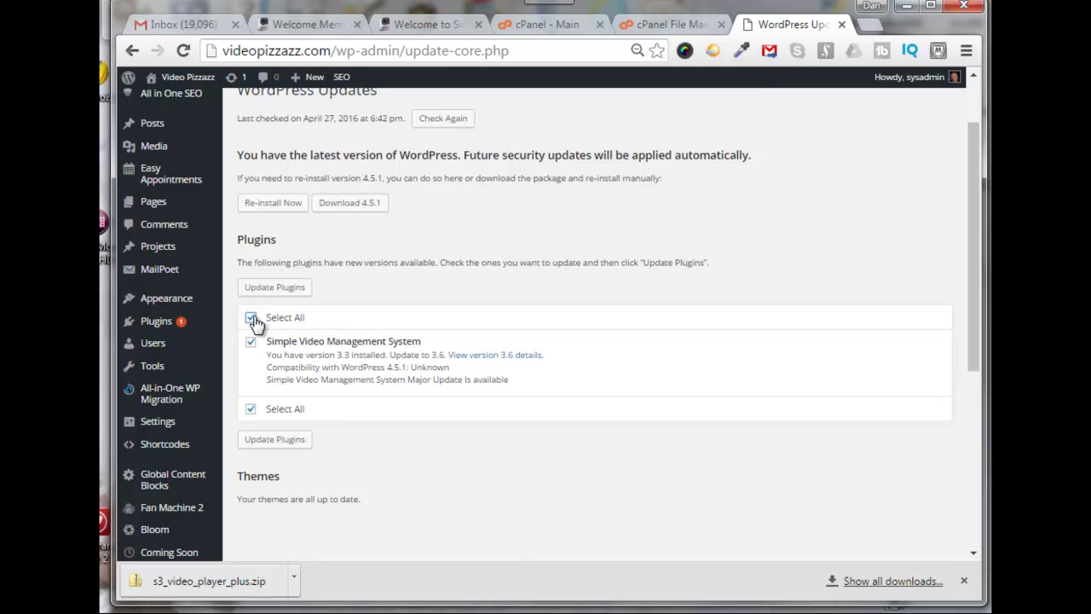
click(266, 290)
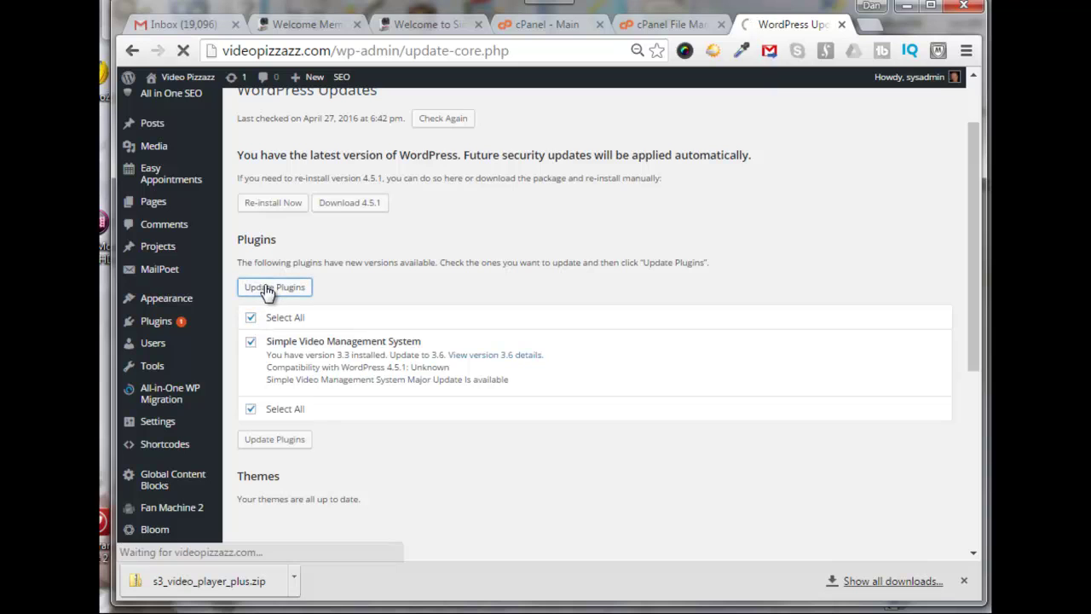
click(489, 274)
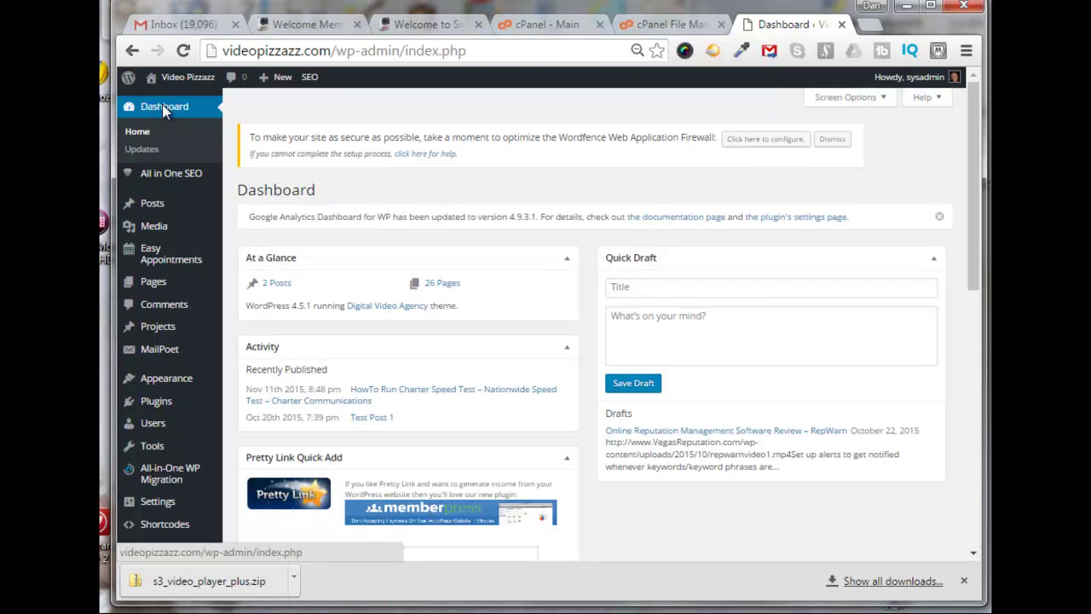
Step: Go to the Simple Video admin page showing the InstaMember License Key form
click(163, 109)
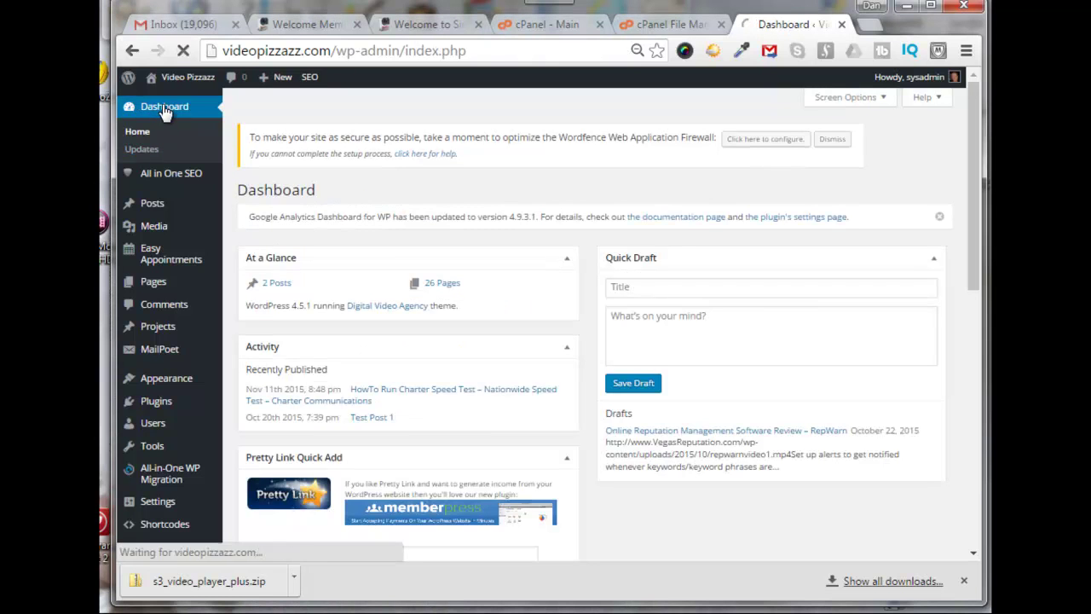
scroll(147, 239, down, 3)
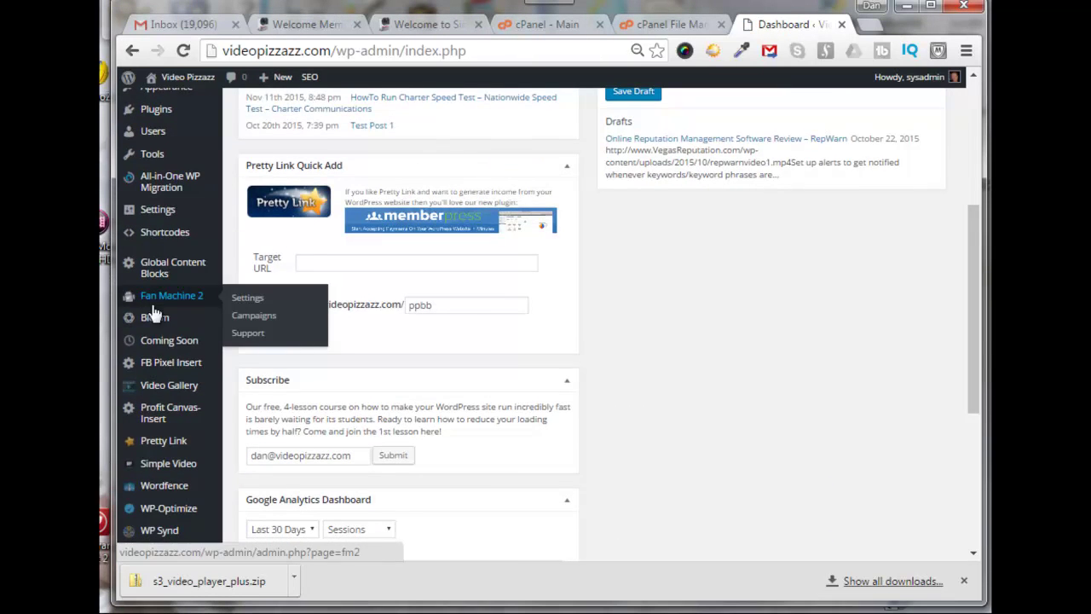
scroll(167, 384, down, 1)
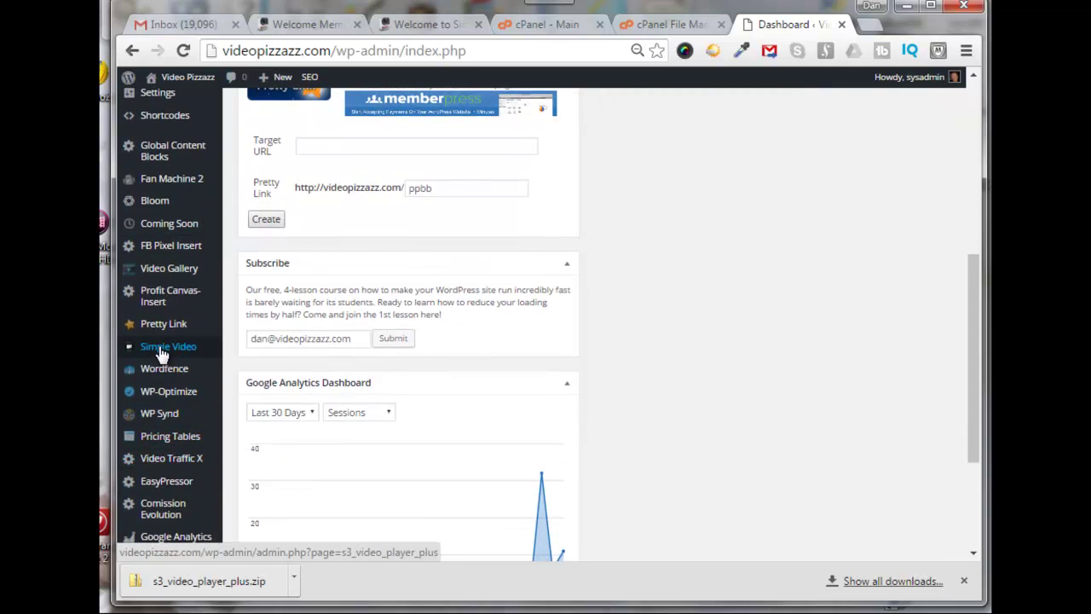
click(162, 350)
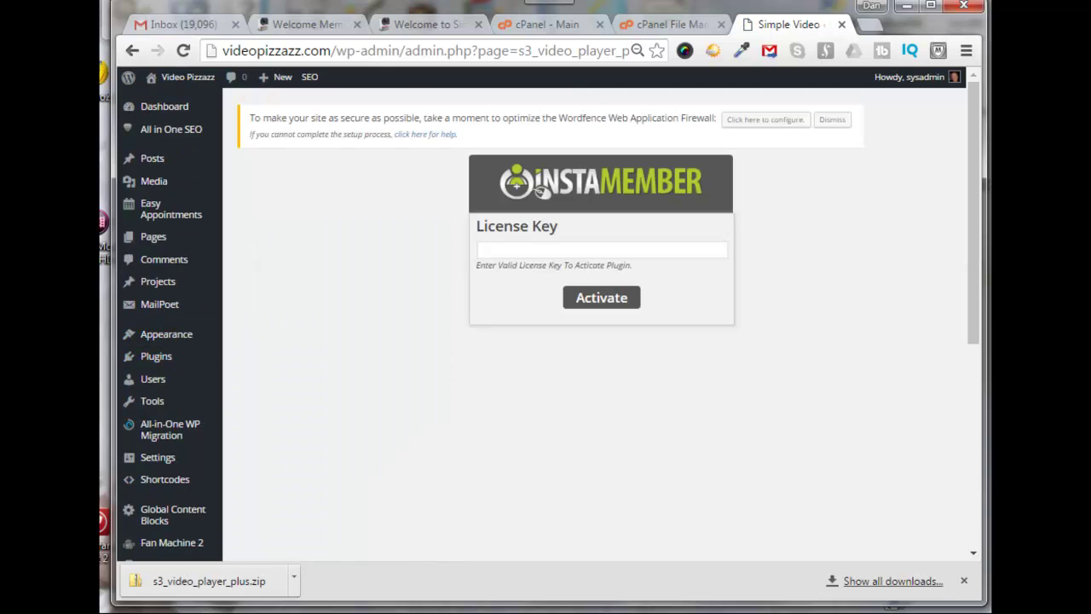
Step: Copy the license key from the text file, paste it into the License Key field and activate it
key(alt+Tab)
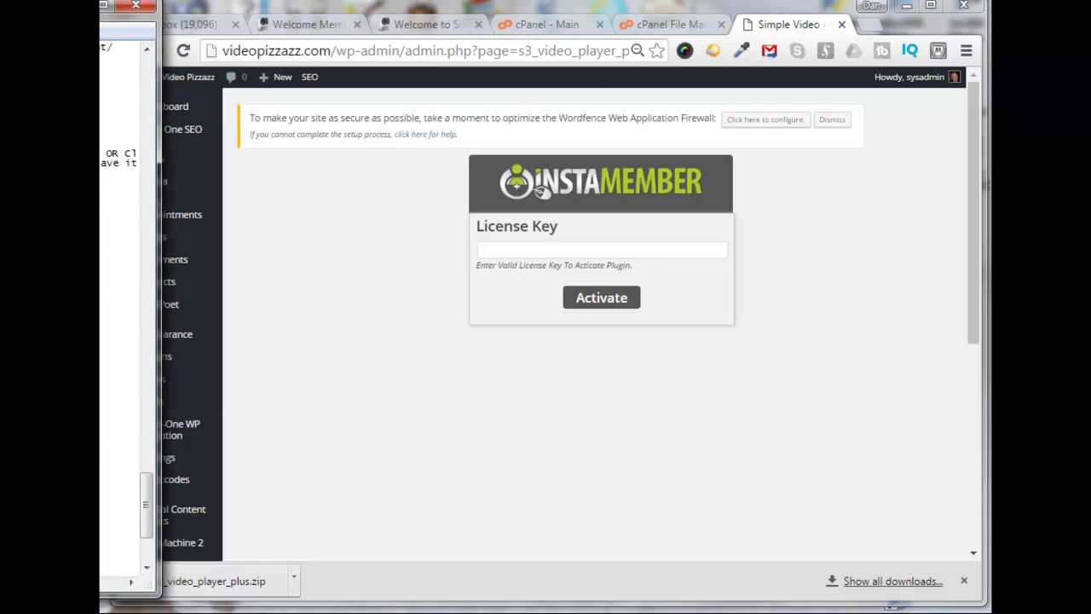
key(shift+F10)
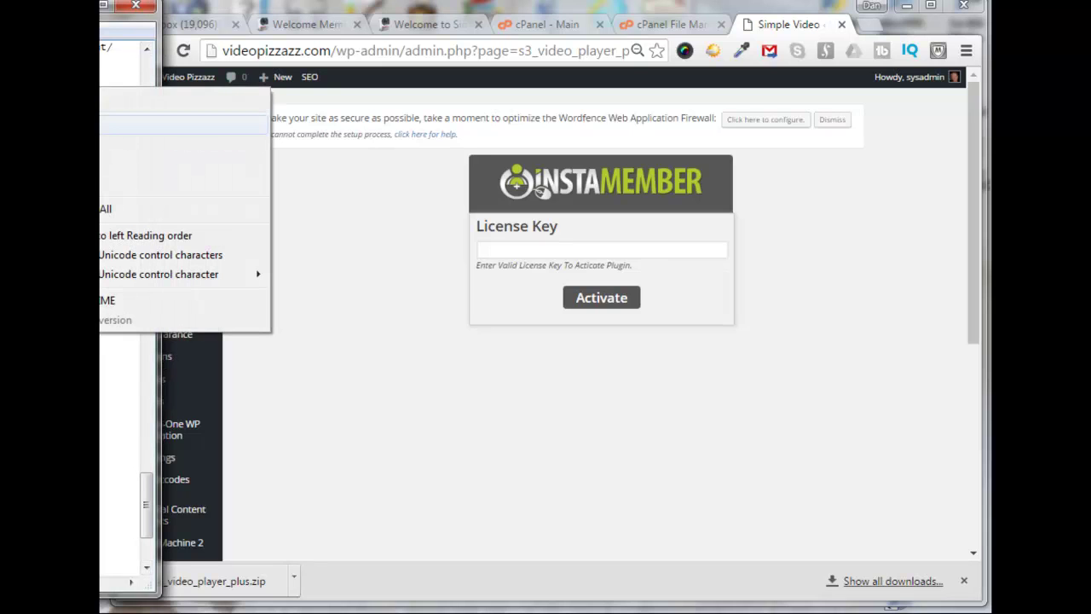
right_click(501, 249)
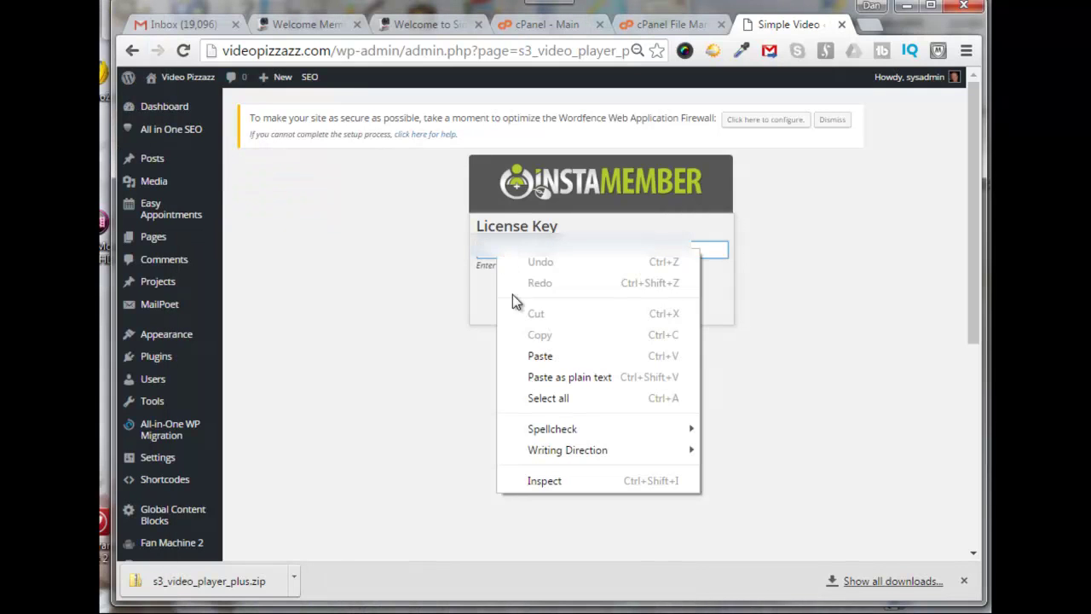
click(535, 349)
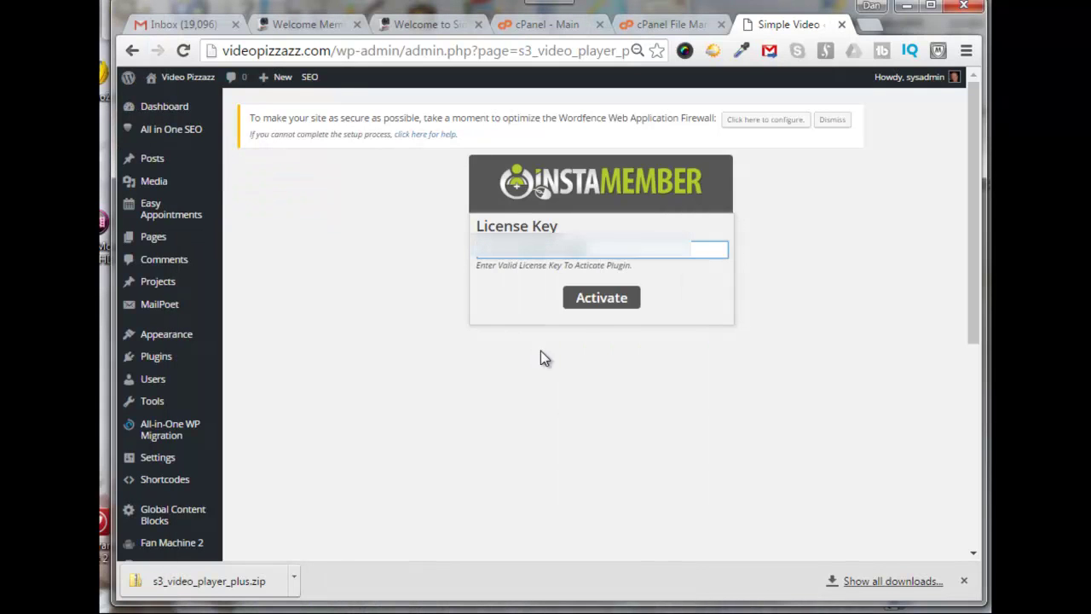
click(600, 299)
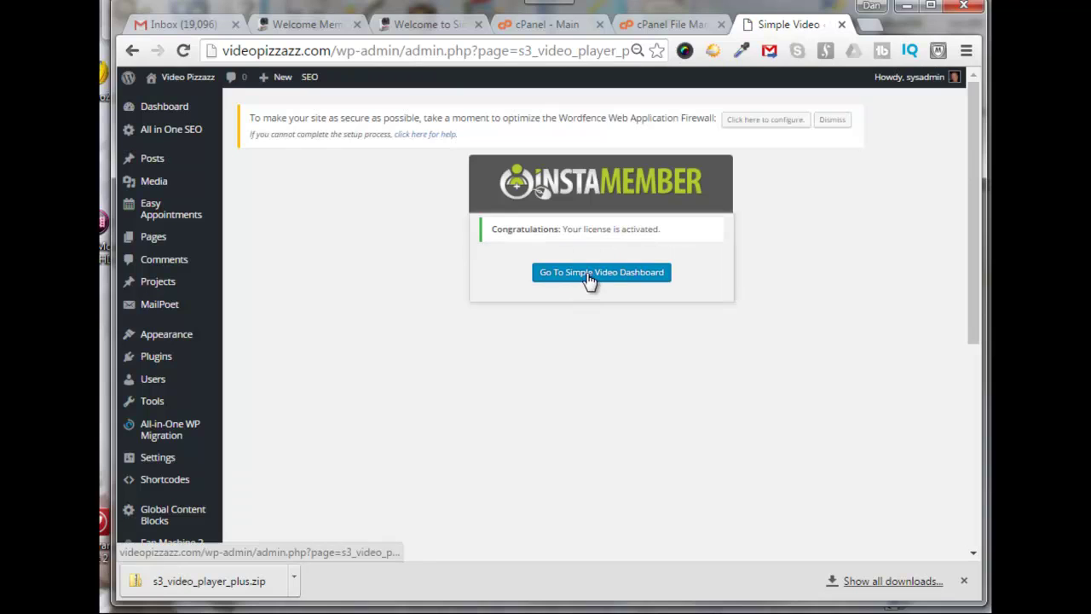
Step: Check the Grid and Settings tabs for version 3.6 and a valid license, then open the Help FAQ
click(584, 278)
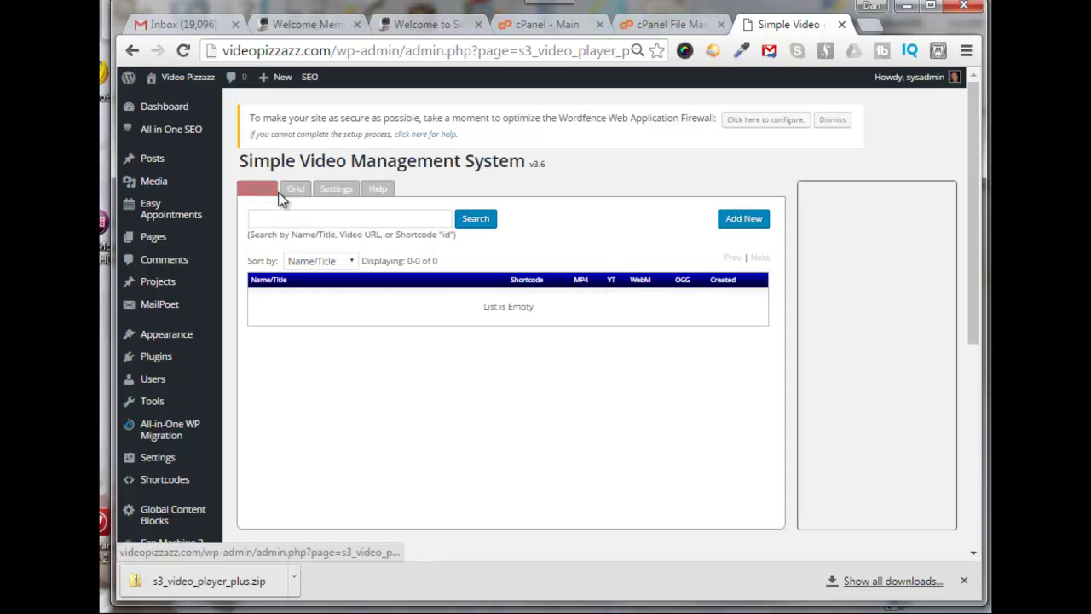
click(295, 193)
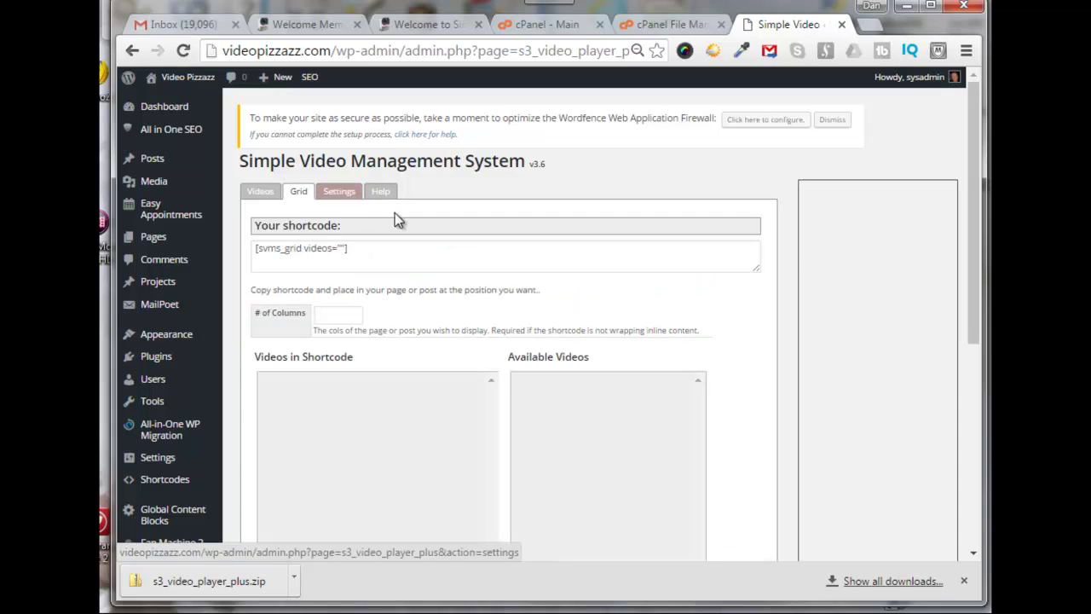
click(339, 196)
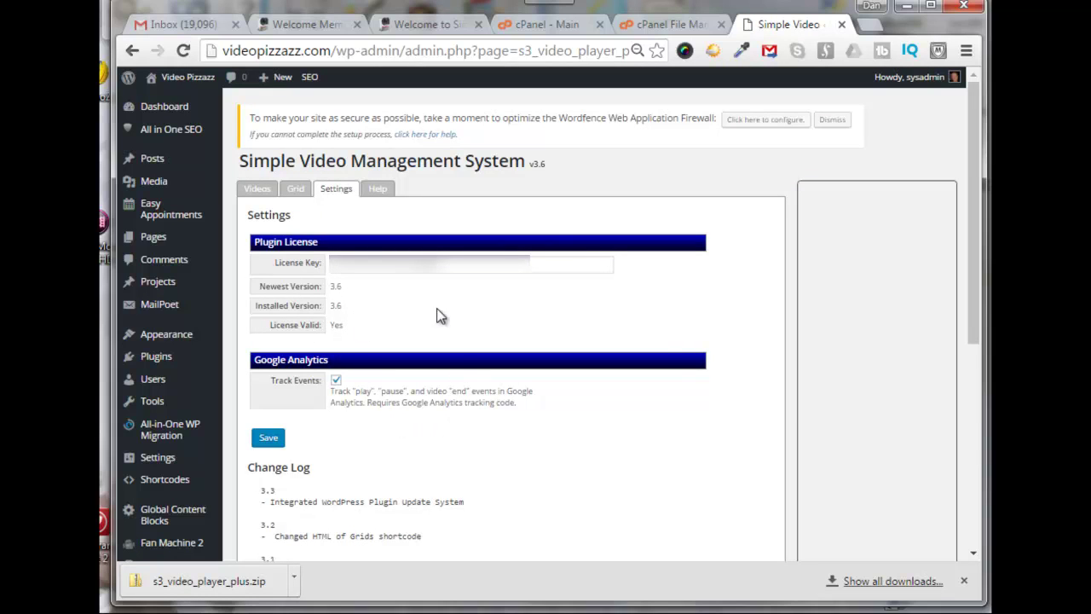
click(378, 189)
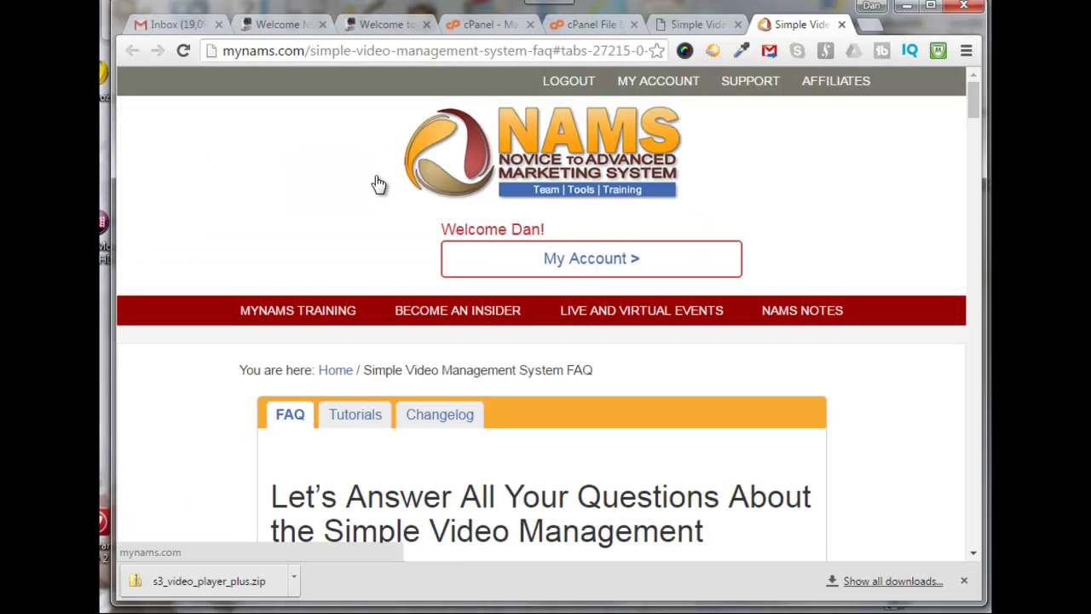
Step: Return to the Simple Video Management System settings tab showing version 3.6 and a valid license
click(689, 27)
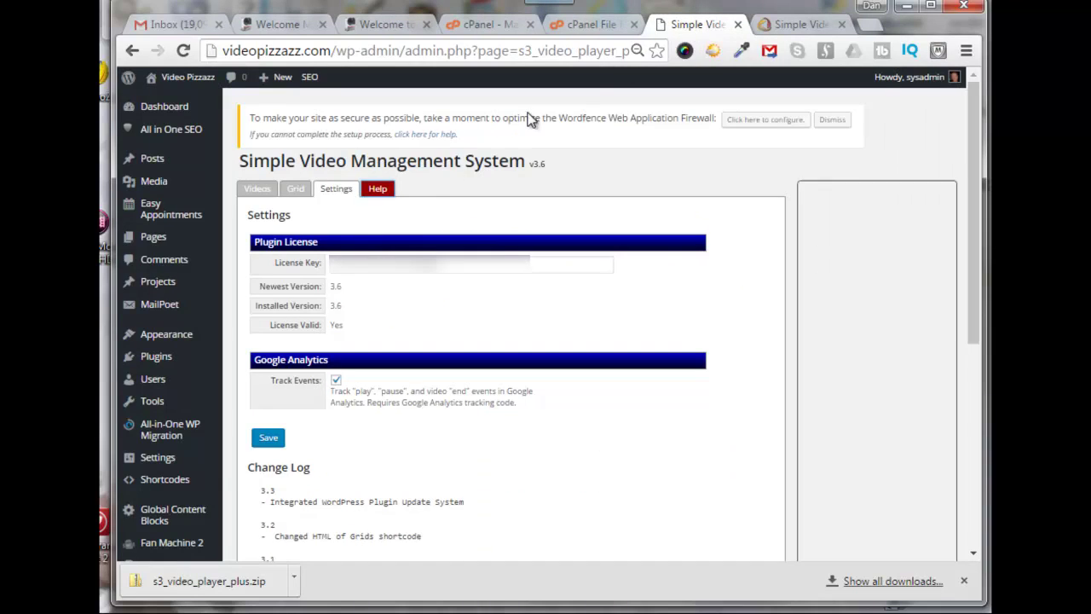
mouse_move(183, 439)
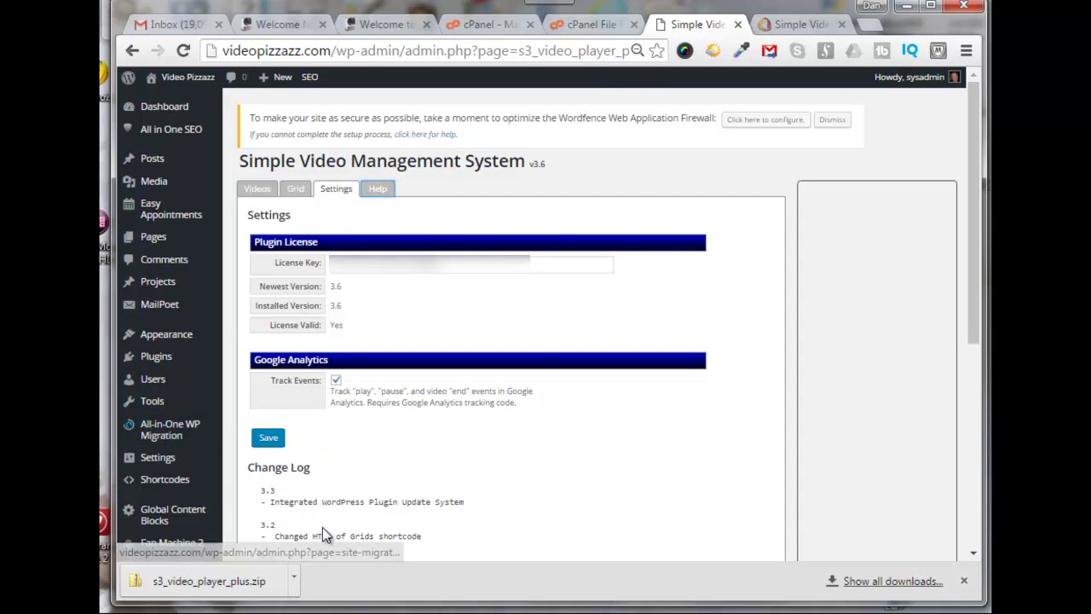